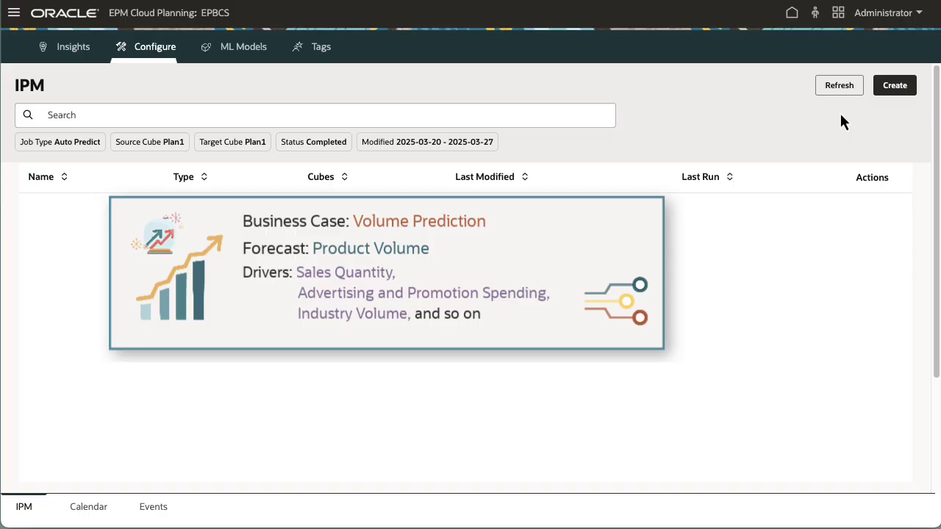
Create a job 'Sales Volume Forecast' described 'Enter Forecast sales volume based on input drivers' using Advanced Predictions
left_click(896, 92)
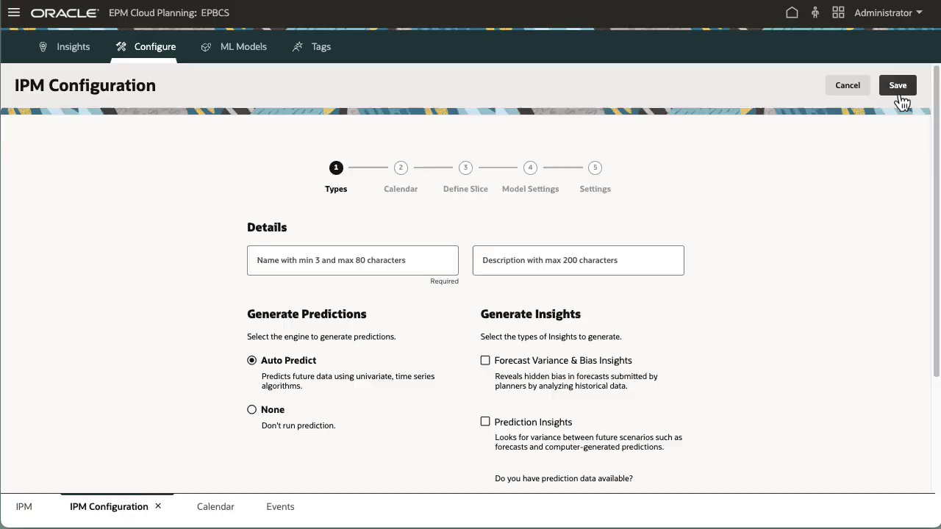
left_click(402, 266)
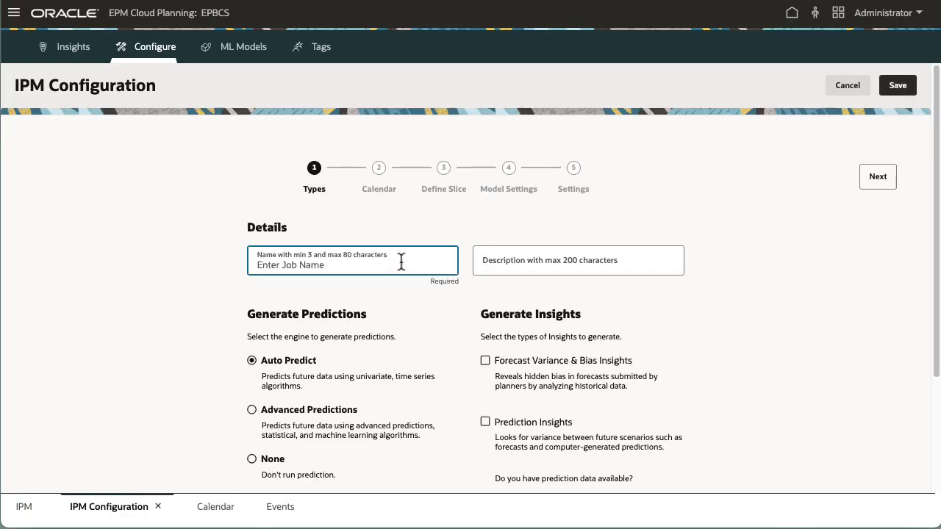
type("Sales Volume Forecast")
left_click(514, 269)
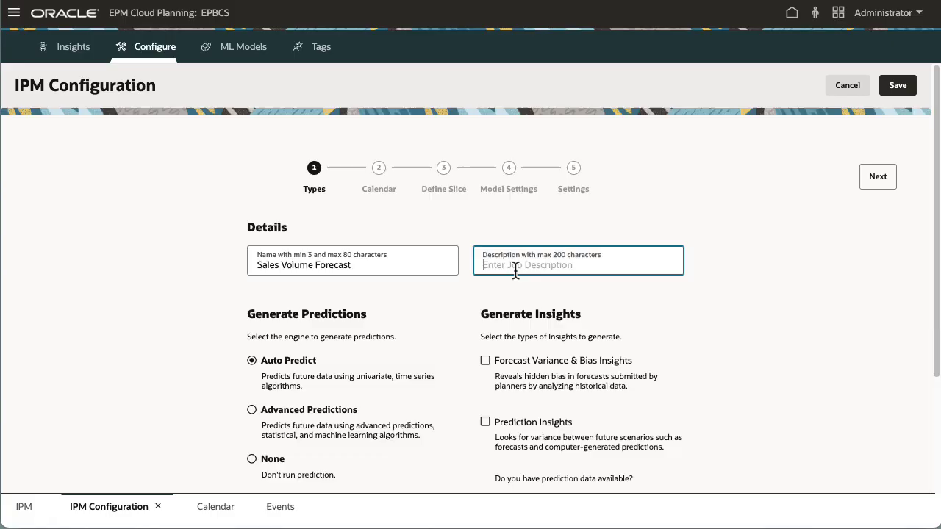
type("Enter Forecast sales volume based on input drivers")
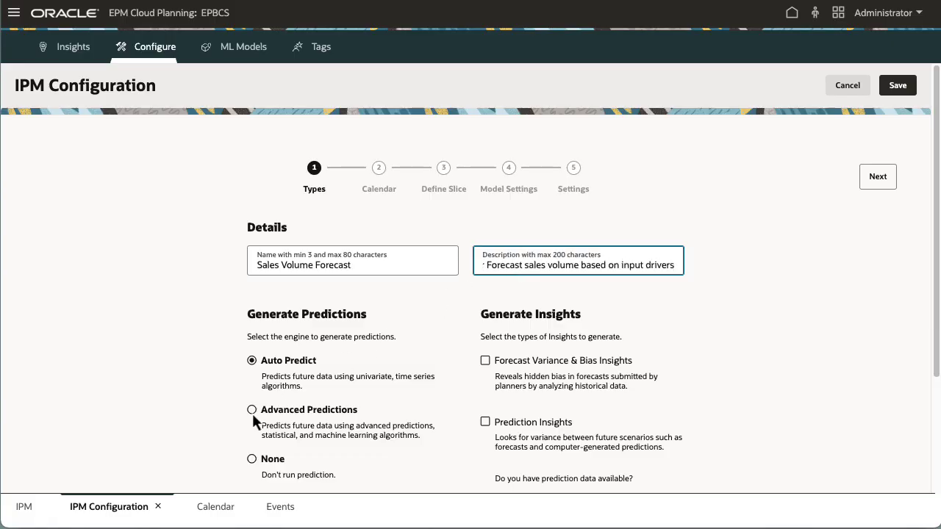
left_click(252, 411)
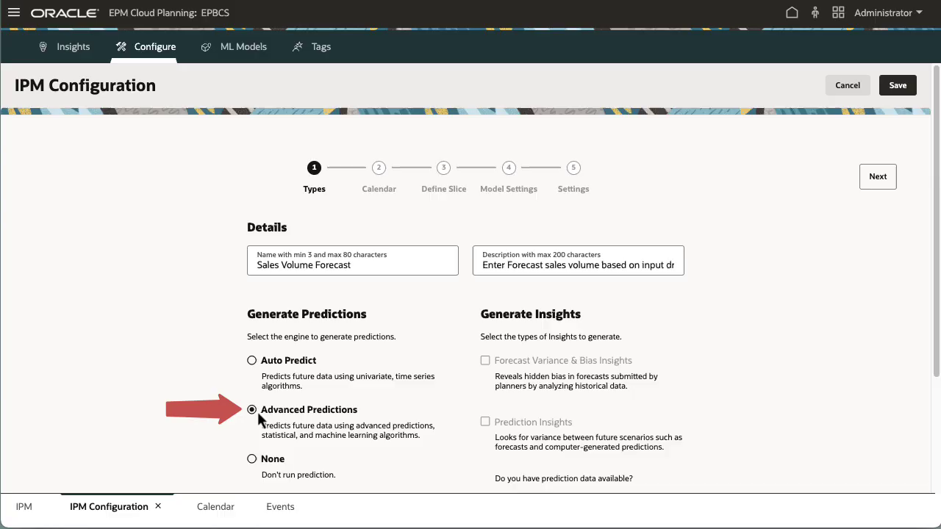
Choose the VolumeForecast-Monthly calendar, filling cube OEP_FS, history FY22 Jan–FY24 Jun, predictions FY24 Jul–Dec
left_click(885, 178)
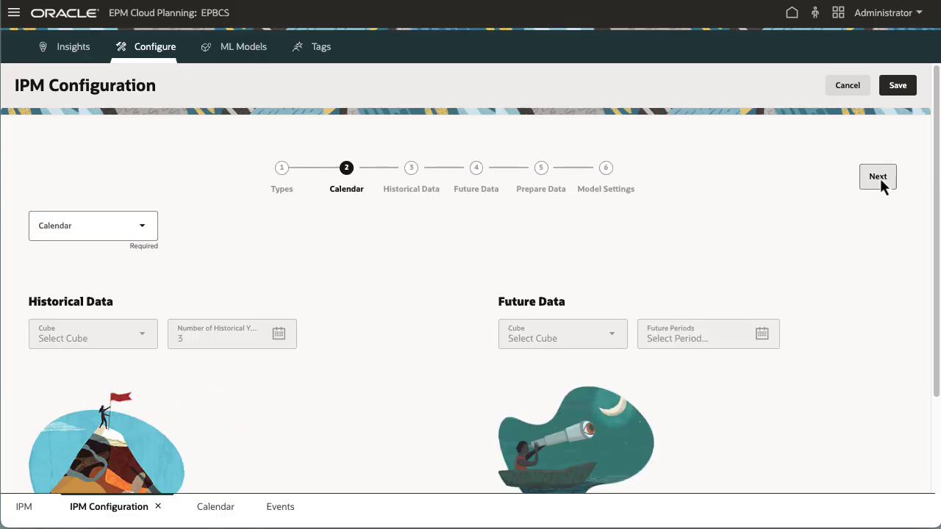
left_click(141, 234)
left_click(135, 266)
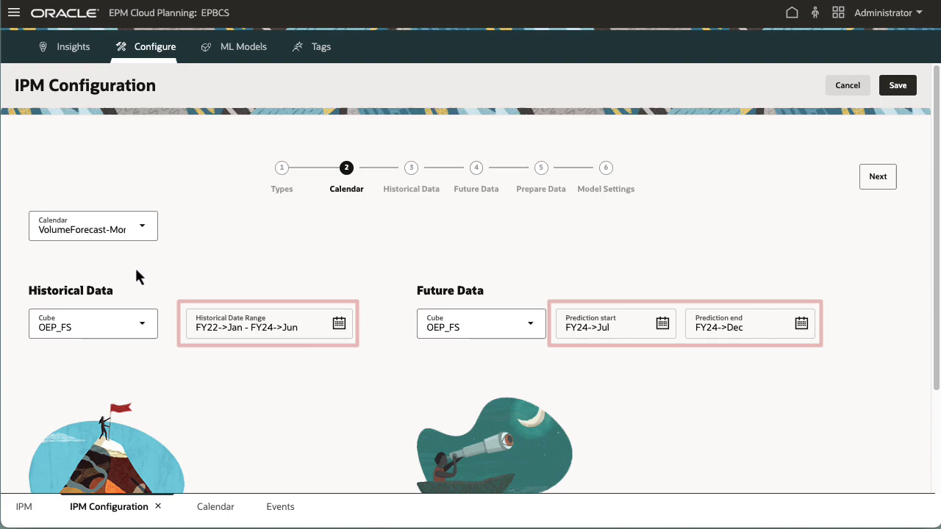
Scope historical data to the Actual scenario, with Account as the predicted-output dimension
left_click(875, 180)
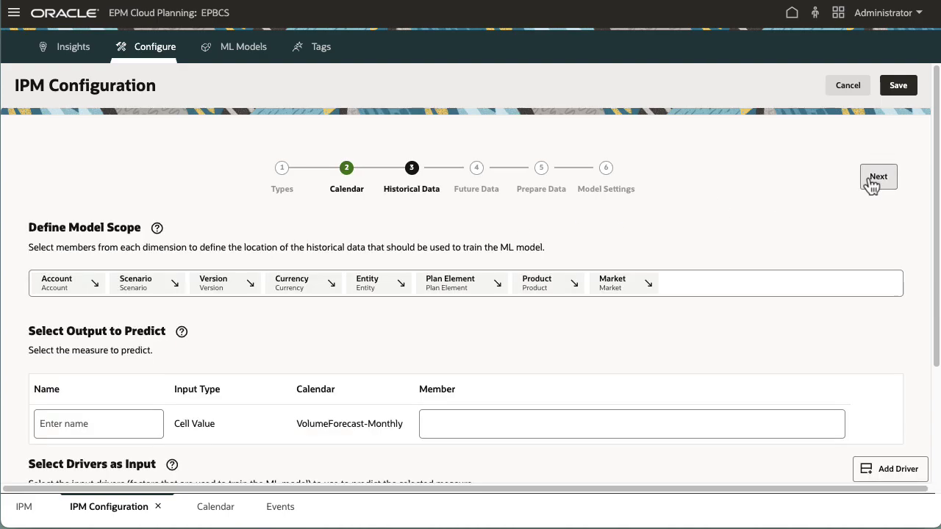
left_click(95, 285)
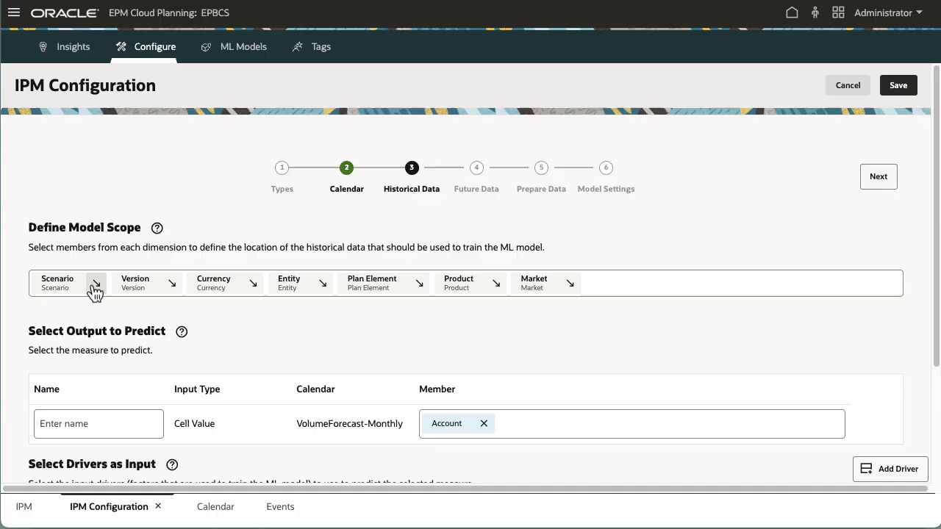
left_click(60, 285)
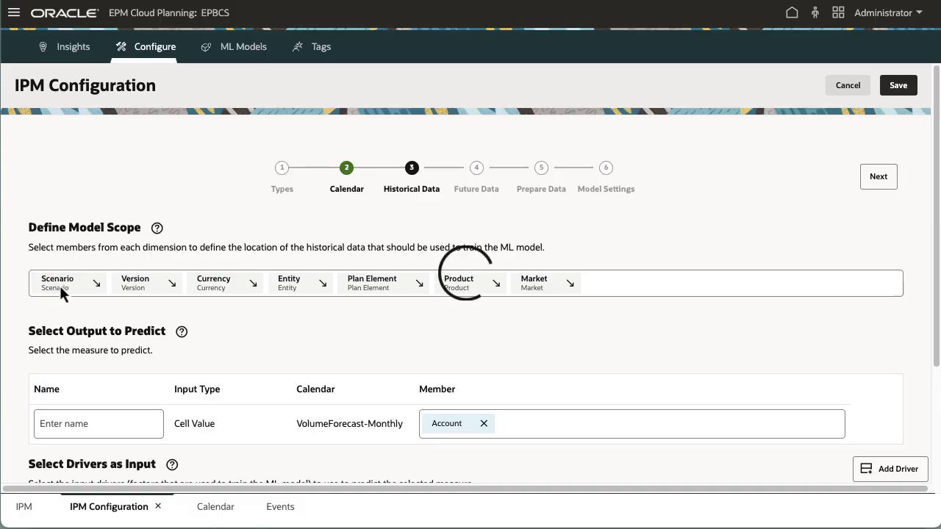
type("Actual")
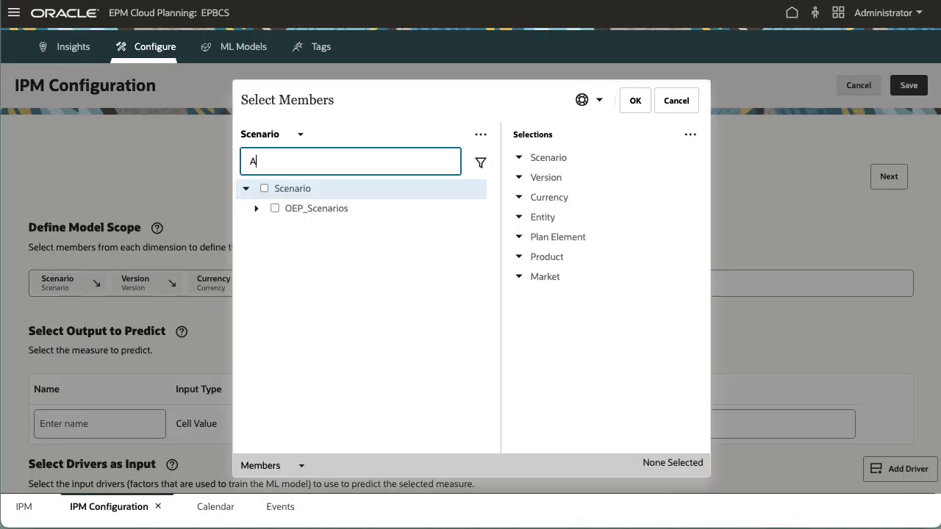
key("Return")
left_click(247, 240)
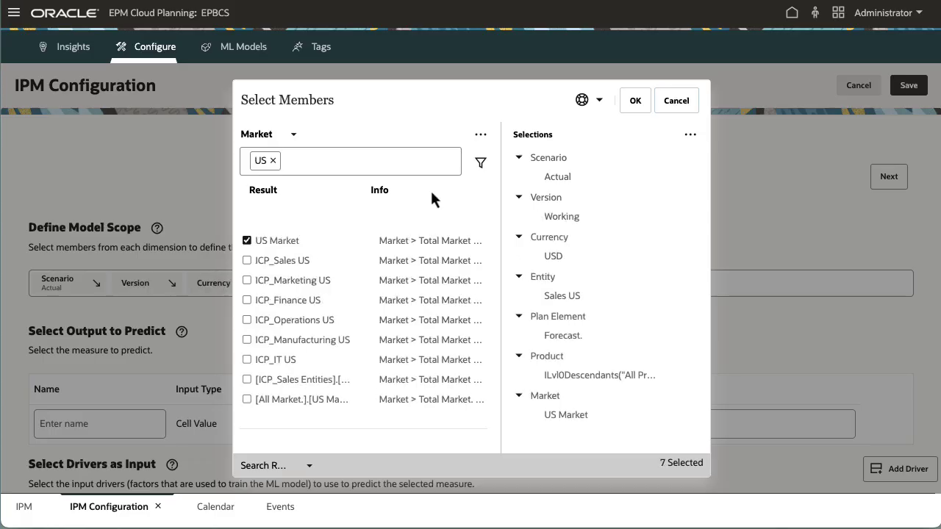
left_click(635, 101)
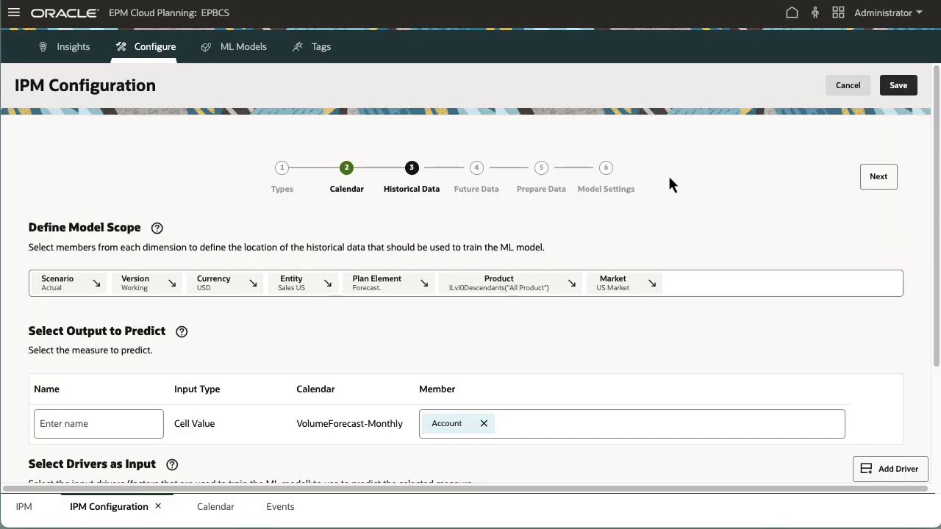
Name the predicted output Volume and map it to the OFS_Vol account member
left_click(89, 430)
type("Volume")
left_click(436, 429)
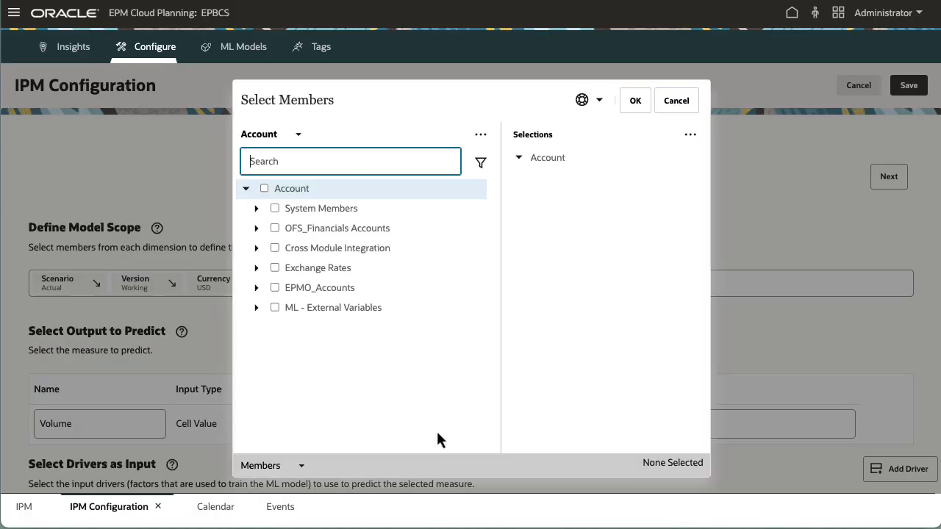
type("OFS_Vol")
key("Return")
left_click(247, 241)
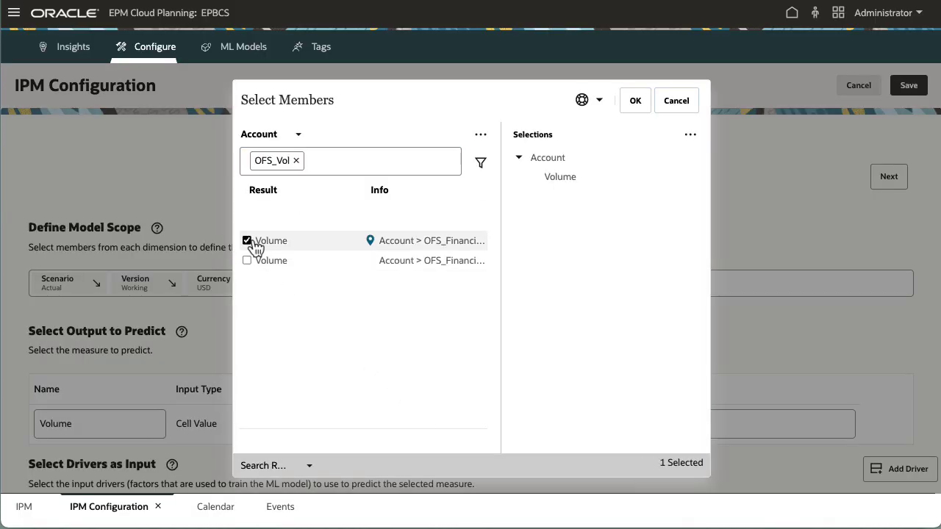
left_click(635, 101)
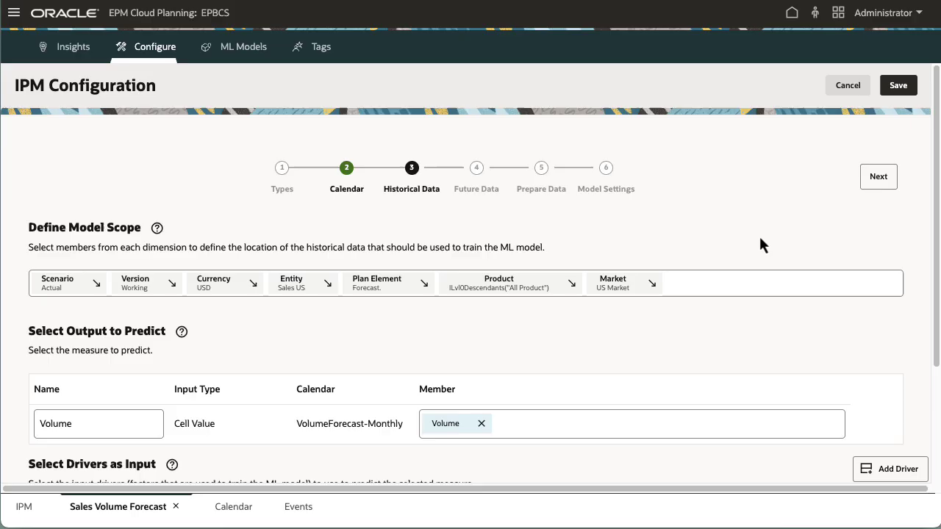
Set Industry Volume as the first driver's account member and add another driver row
scroll(937, 426, "down", 2)
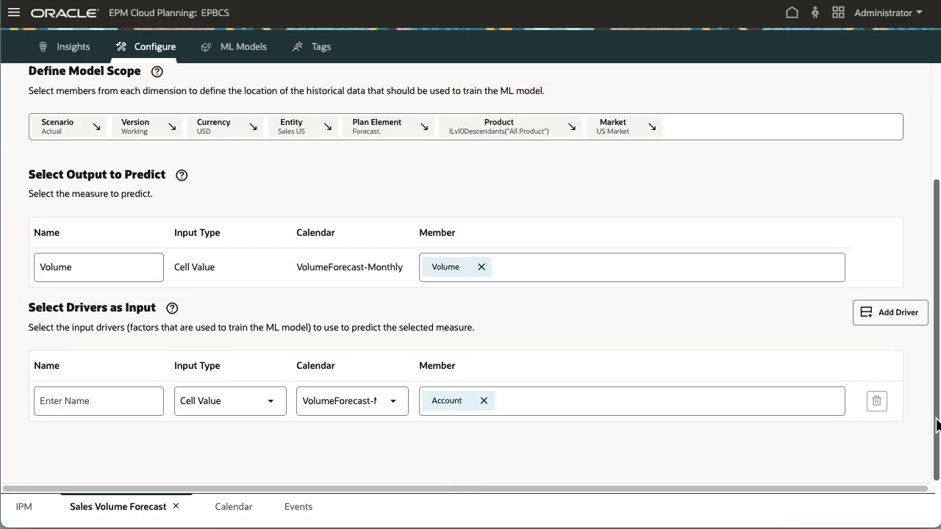
left_click(446, 409)
left_click(416, 160)
type("Industry Volume")
key("Return")
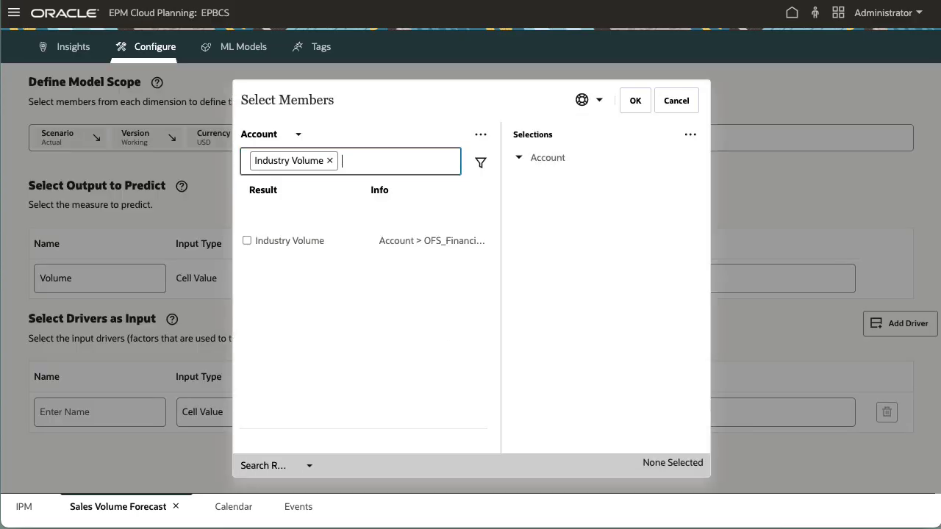
left_click(247, 240)
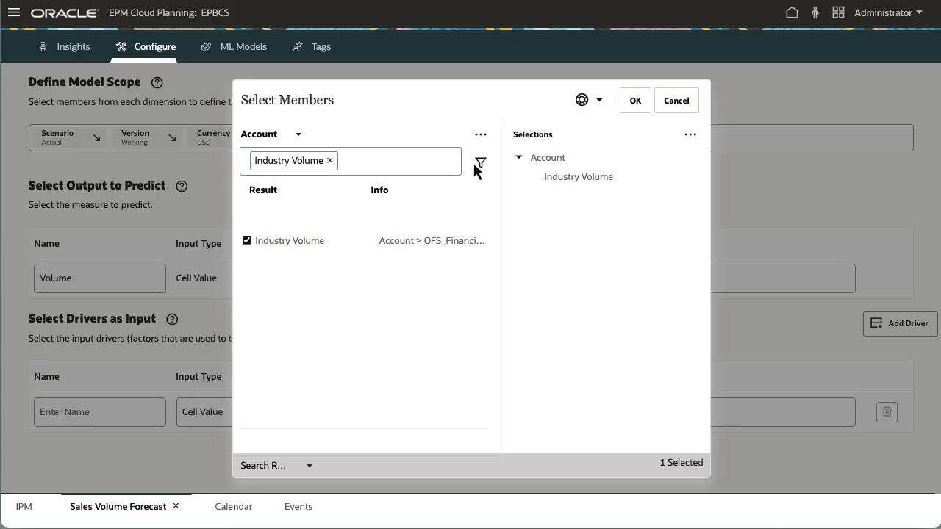
left_click(635, 101)
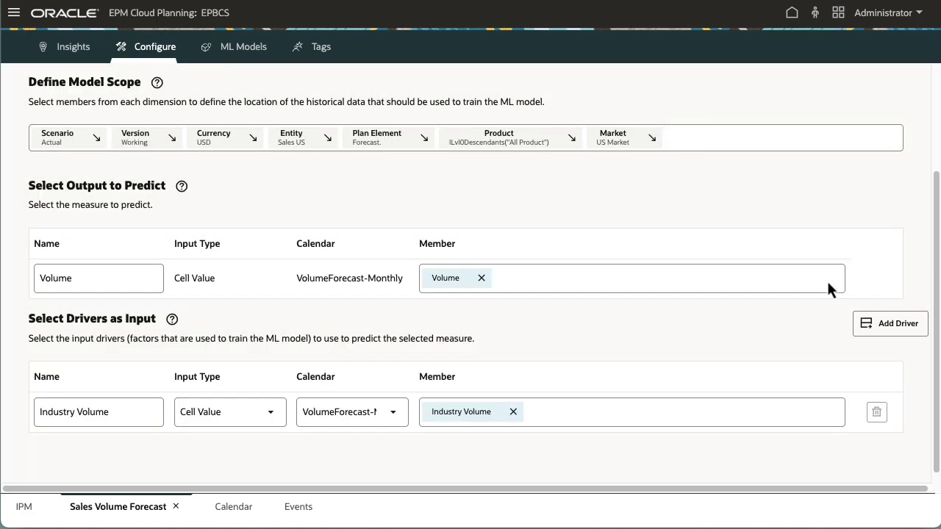
left_click(871, 327)
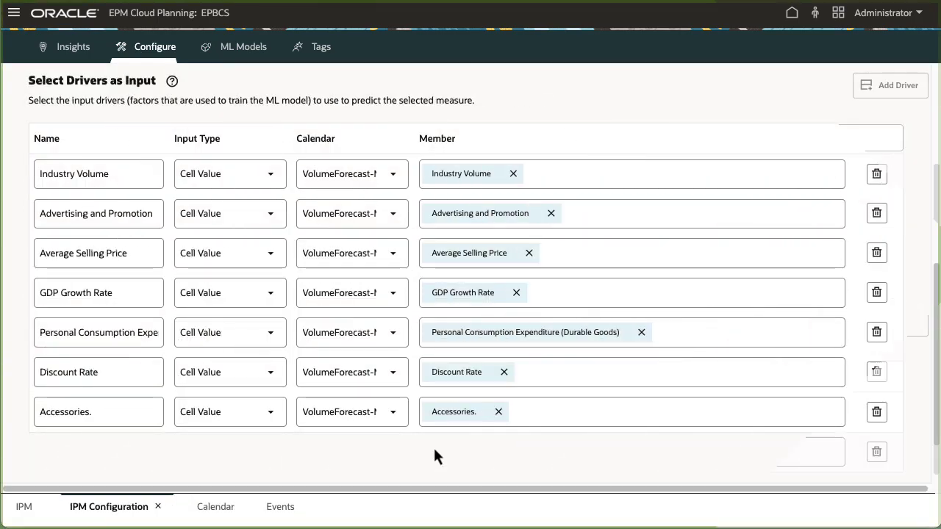
Make Accessories a Smart List driver and give GDP Growth Rate the GDPCal calendar
left_click(270, 411)
left_click(269, 373)
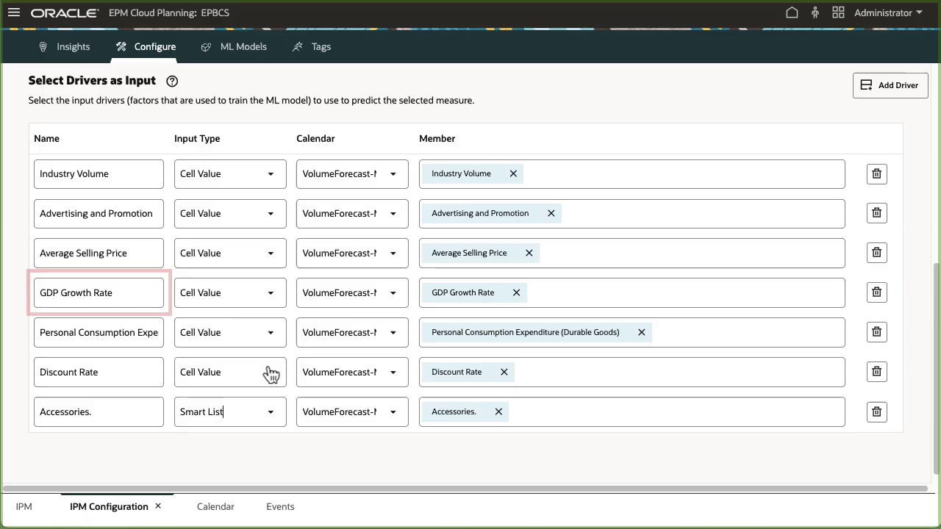
left_click(392, 297)
left_click(323, 330)
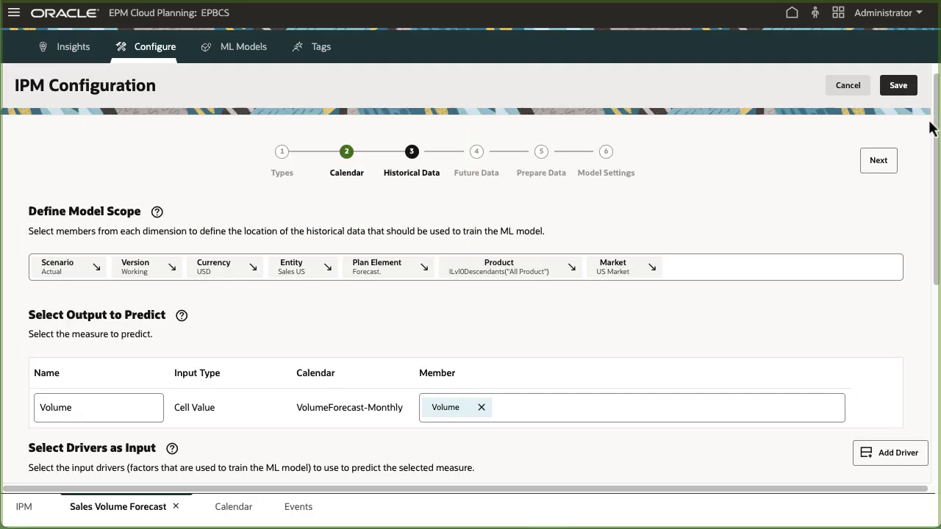
On the Future Data step, set the Scenario member to Forecast
left_click(877, 162)
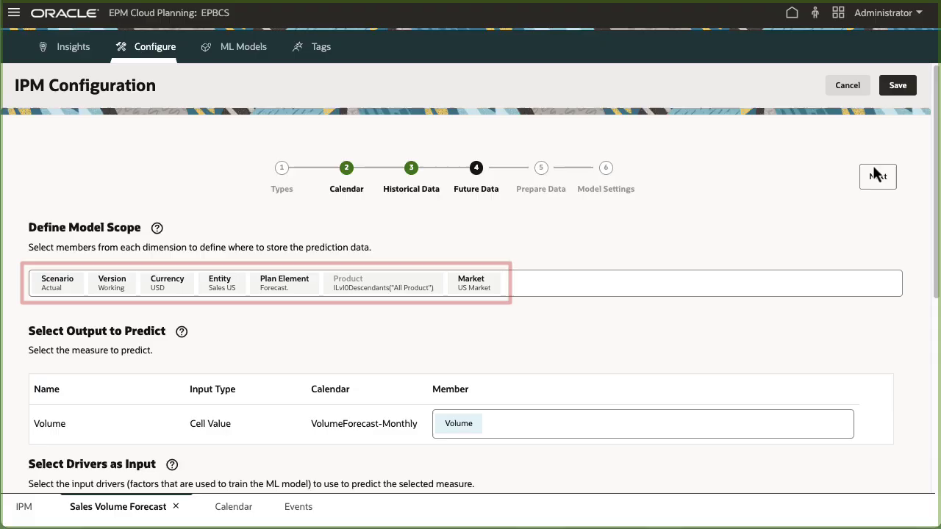
left_click(51, 290)
left_click(323, 165)
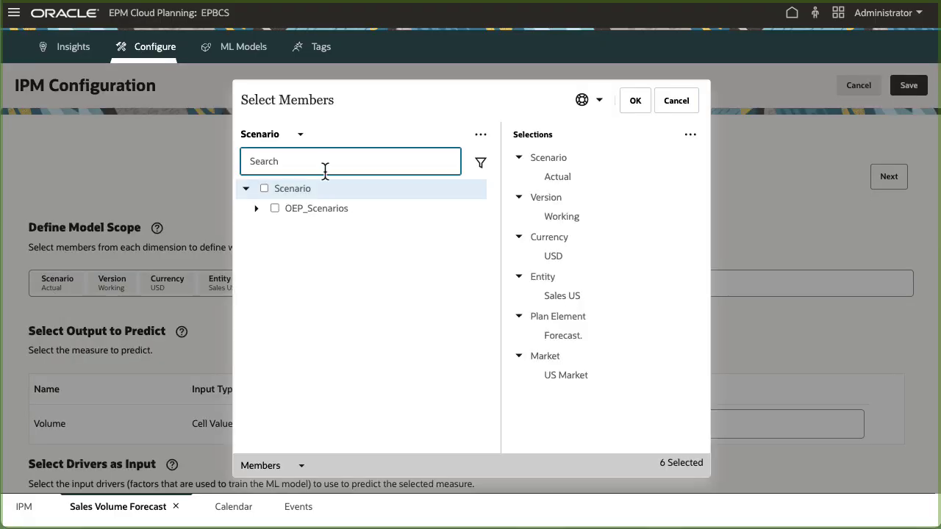
type("Forecast")
key("Return")
left_click(247, 240)
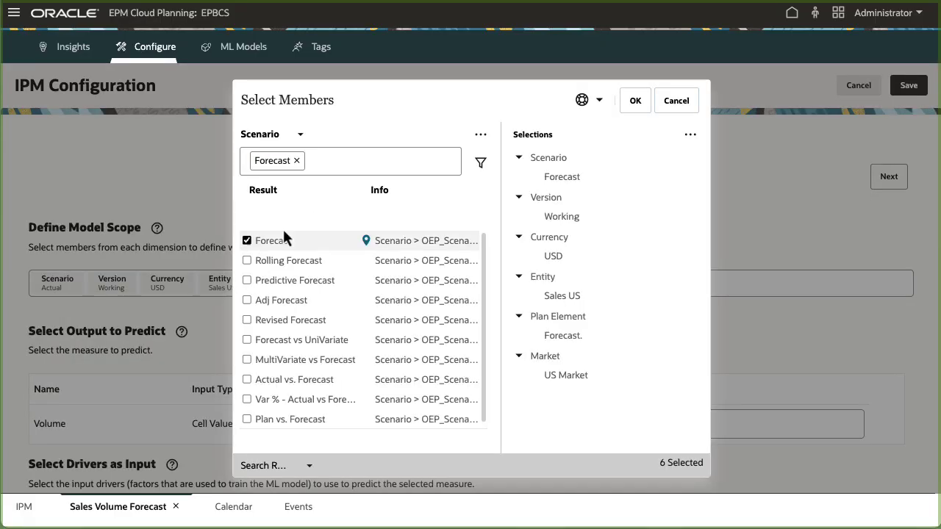
left_click(635, 100)
scroll(935, 451, "down", 5)
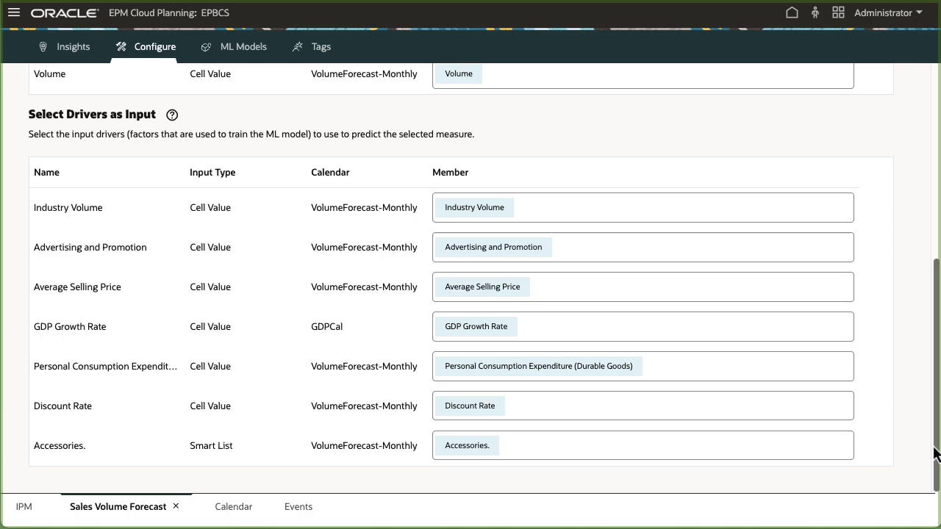
scroll(935, 451, "up", 5)
In Data Preparation, set the Volume row's missing values to Last Observed Value
left_click(882, 182)
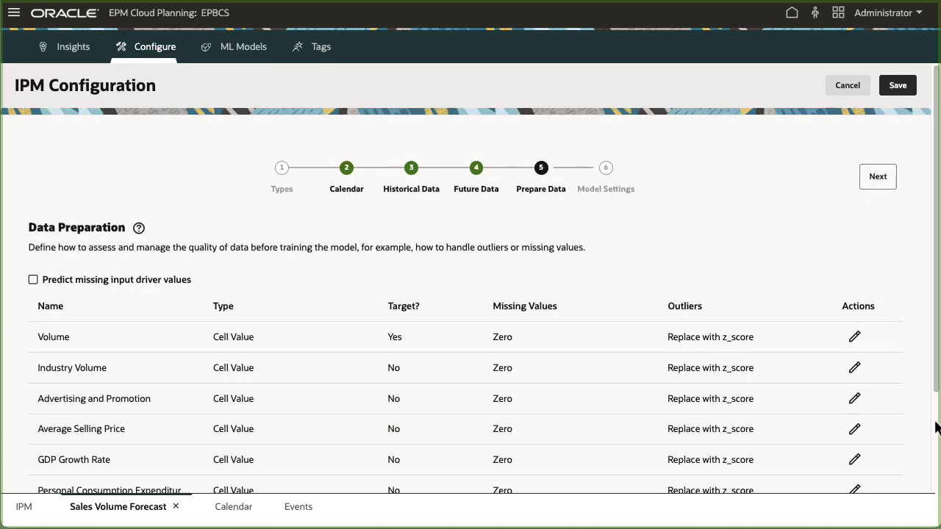
scroll(846, 363, "down", 3)
left_click(637, 210)
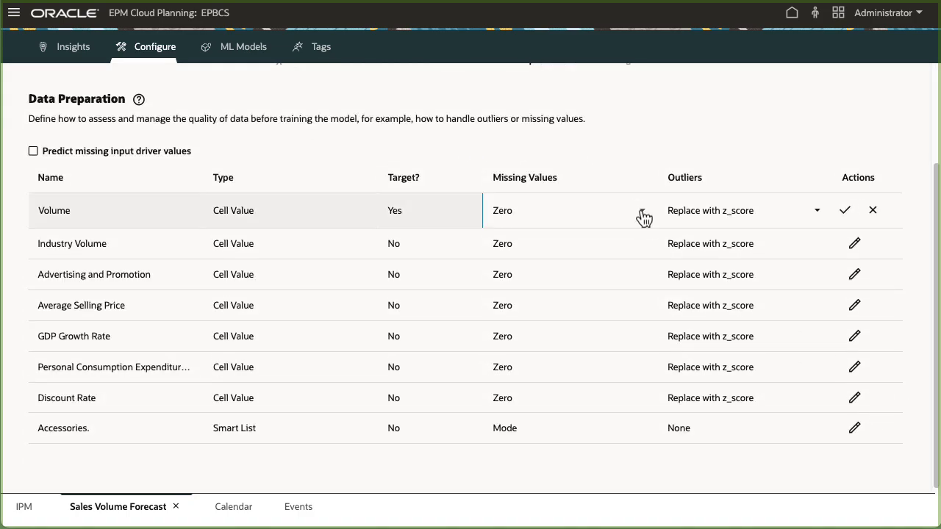
left_click(642, 213)
left_click(563, 390)
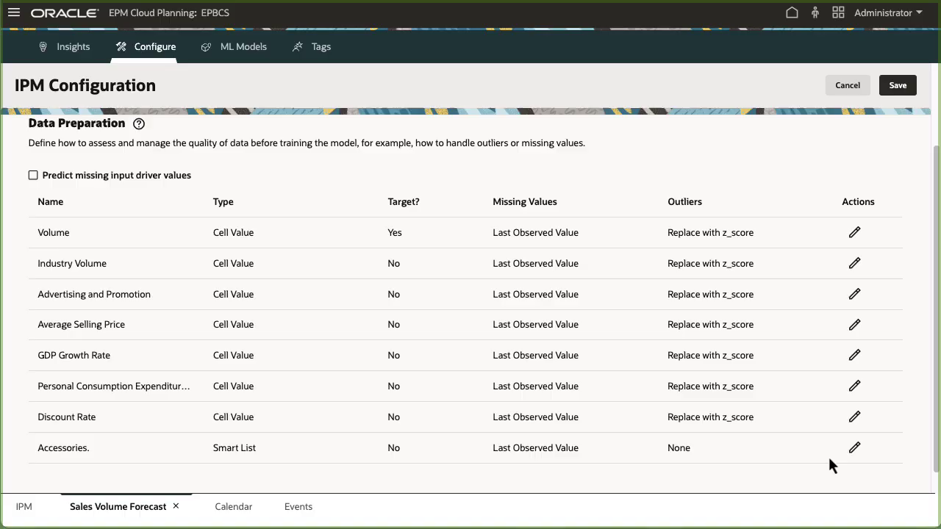
scroll(928, 132, "up", 2)
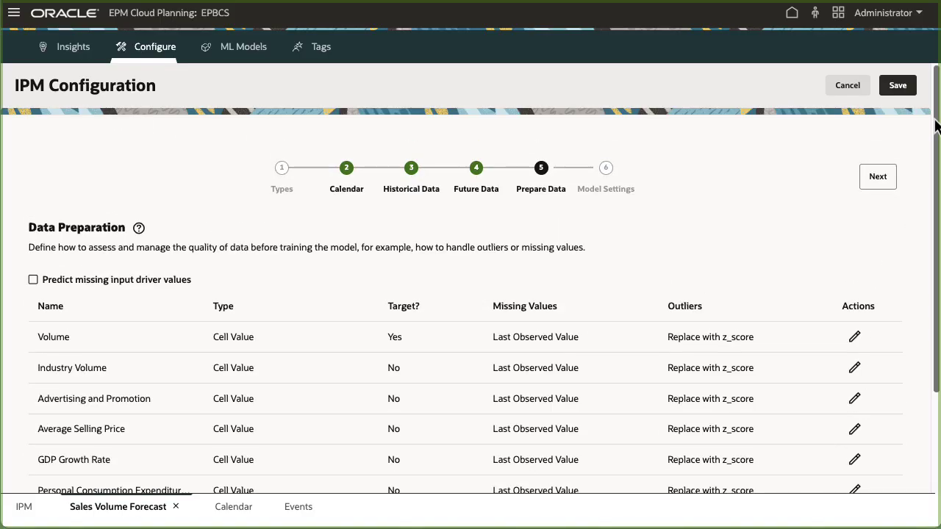
Keep Oracle AutoMLx as the algorithm and enable Generate Confidence Intervals
left_click(888, 176)
left_click(277, 304)
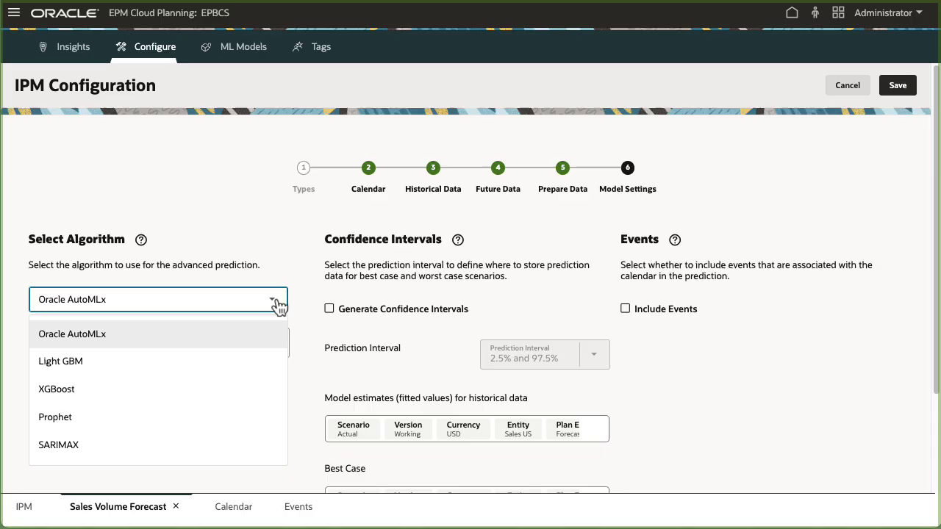
left_click(278, 305)
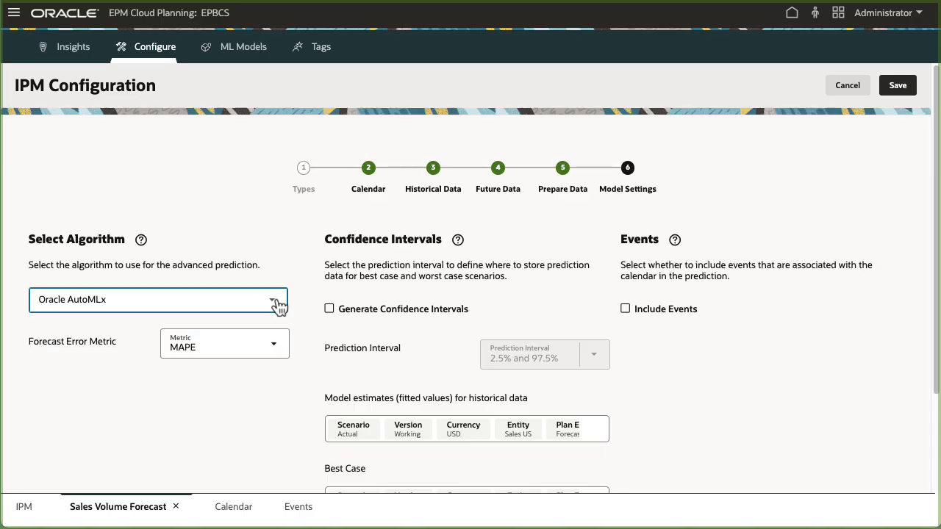
left_click(329, 310)
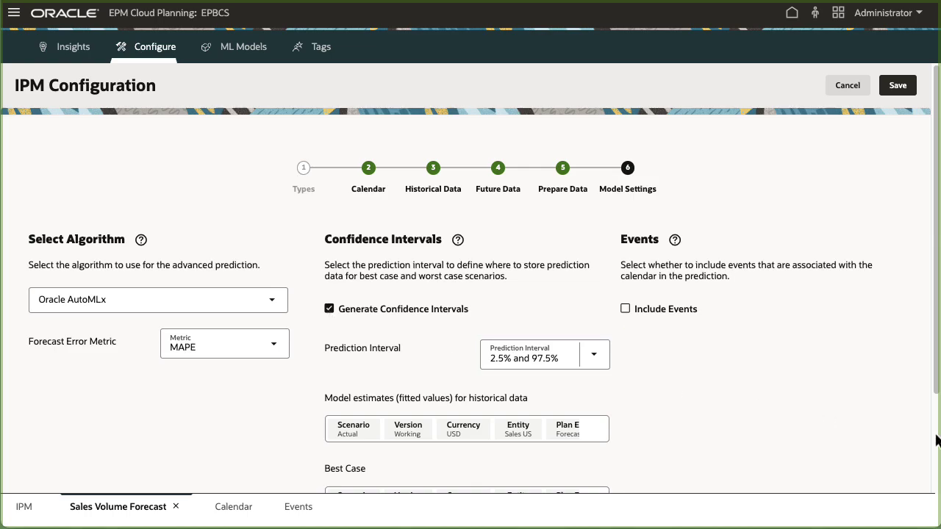
Store fitted values in the Fitted Value scenario and save the Sales Volume Forecast job
scroll(351, 306, "down", 2)
left_click(351, 307)
type("Fitted")
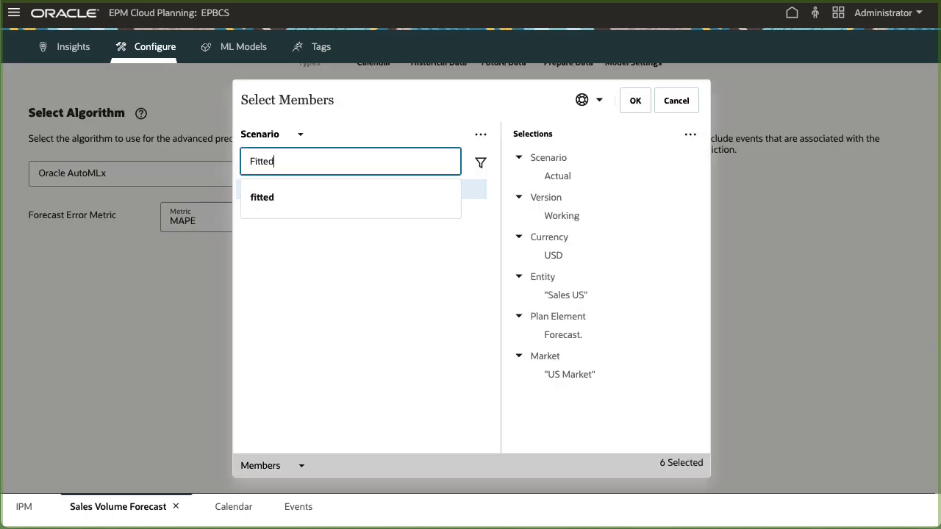
key("Return")
left_click(247, 240)
left_click(633, 103)
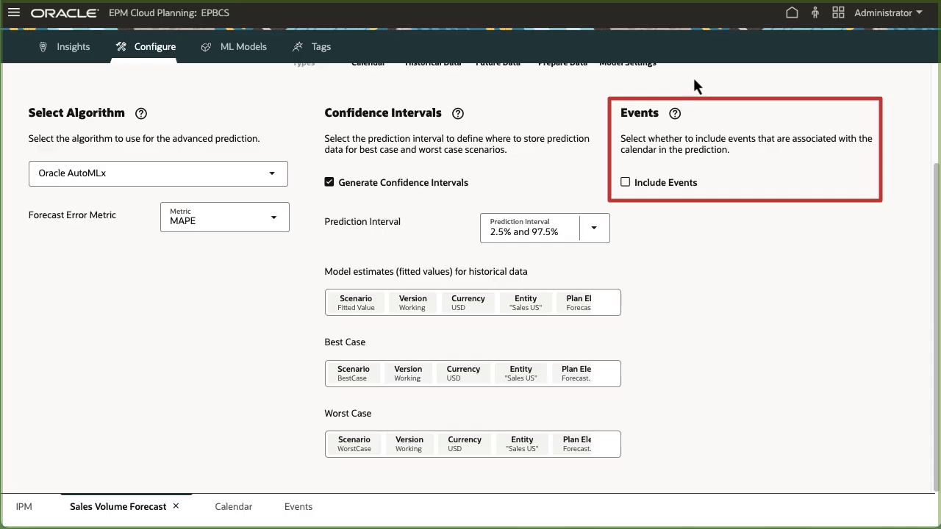
scroll(933, 79, "up", 3)
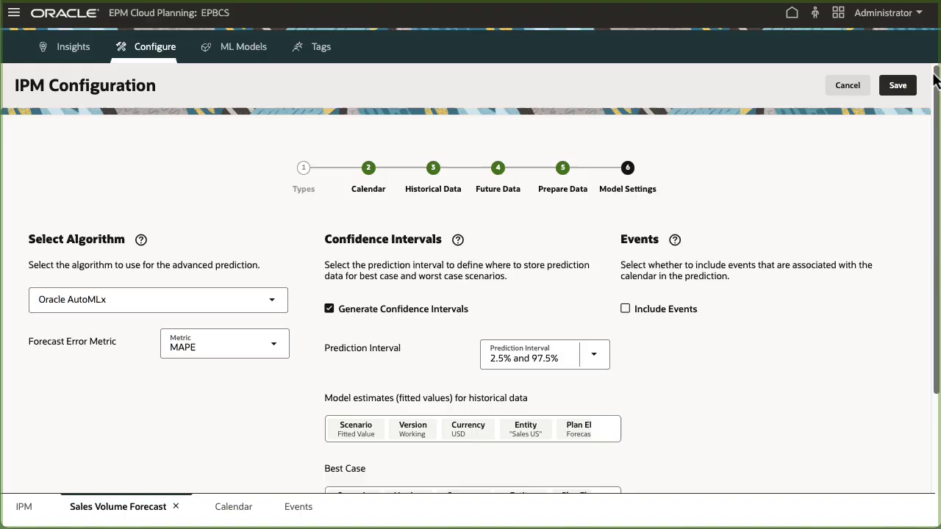
left_click(898, 85)
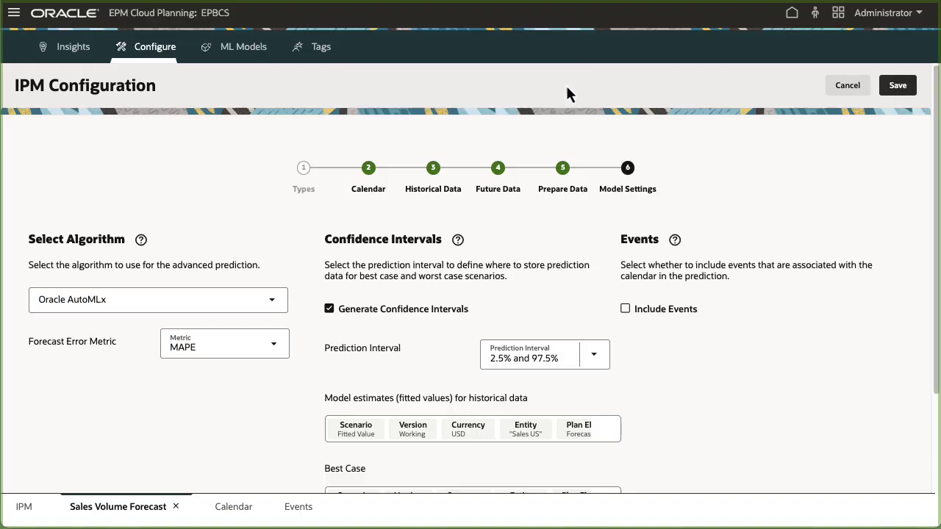
Close the job editor and run the Sales Volume Forecast job
left_click(175, 506)
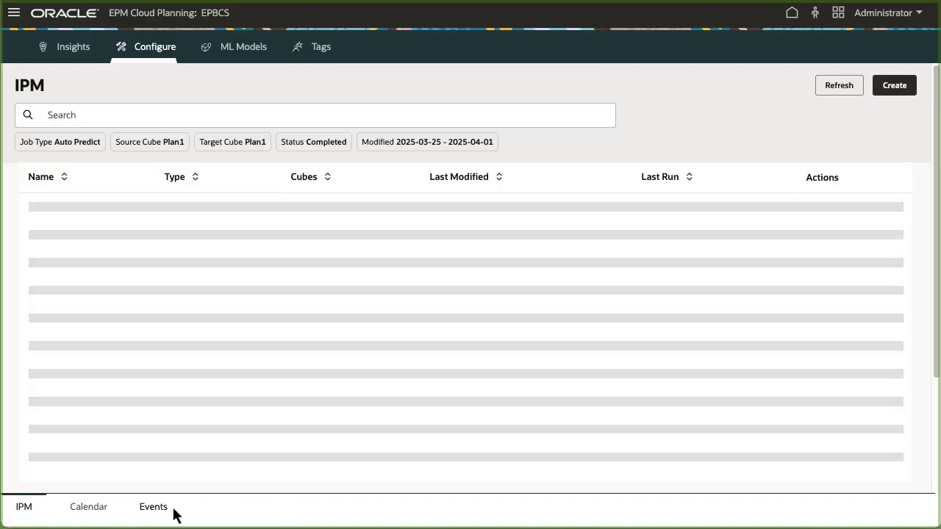
left_click(869, 240)
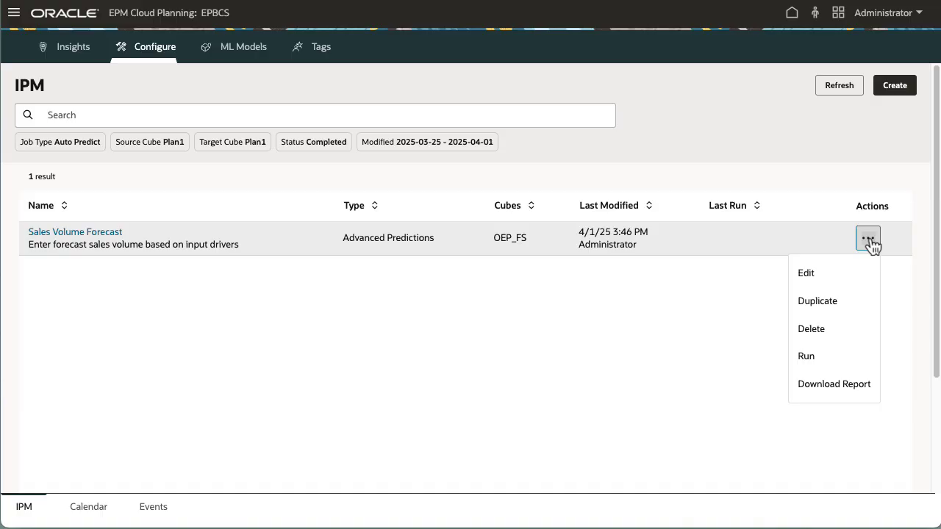
left_click(828, 355)
left_click(605, 85)
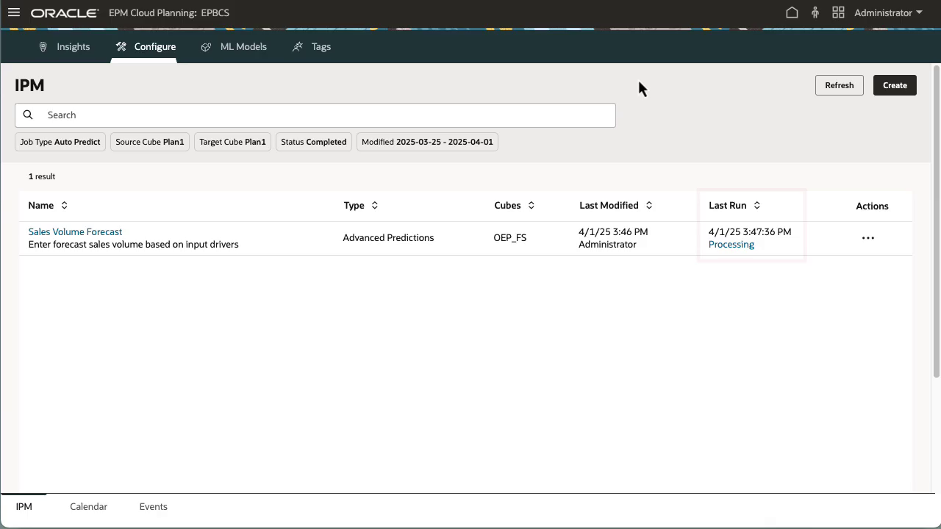
Refresh the job list until the prediction job shows completed, then return home
left_click(791, 13)
left_click(429, 309)
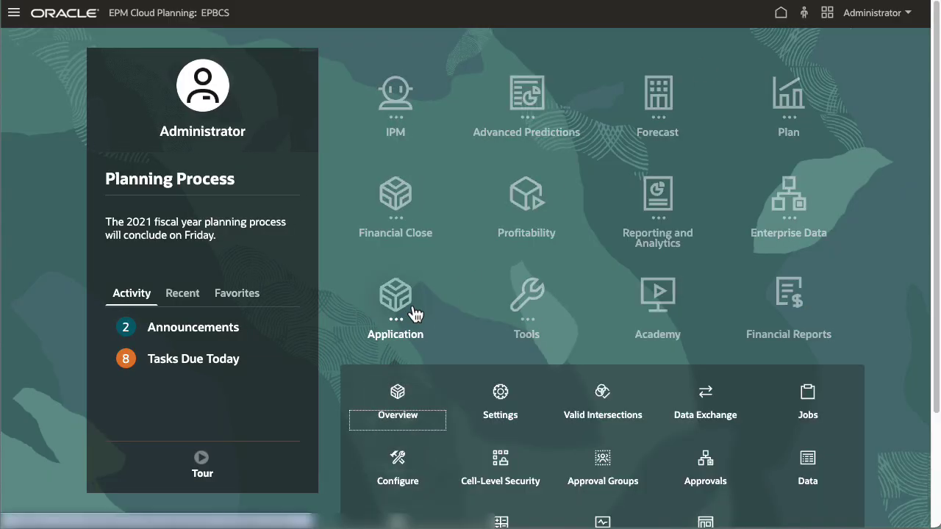
left_click(803, 400)
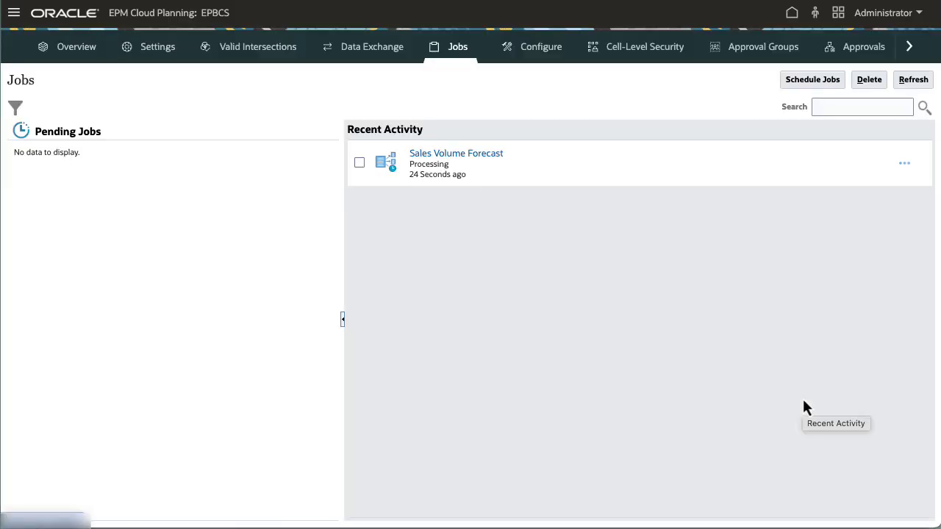
left_click(913, 81)
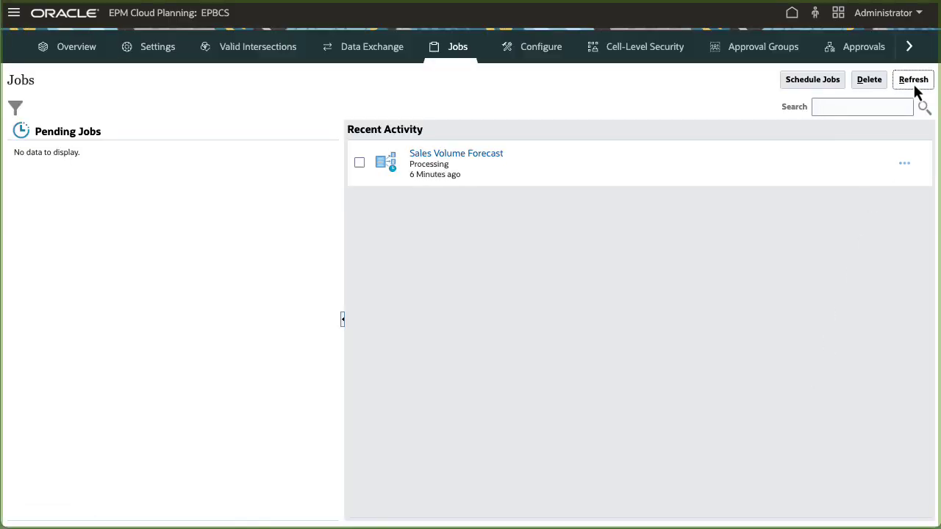
left_click(914, 83)
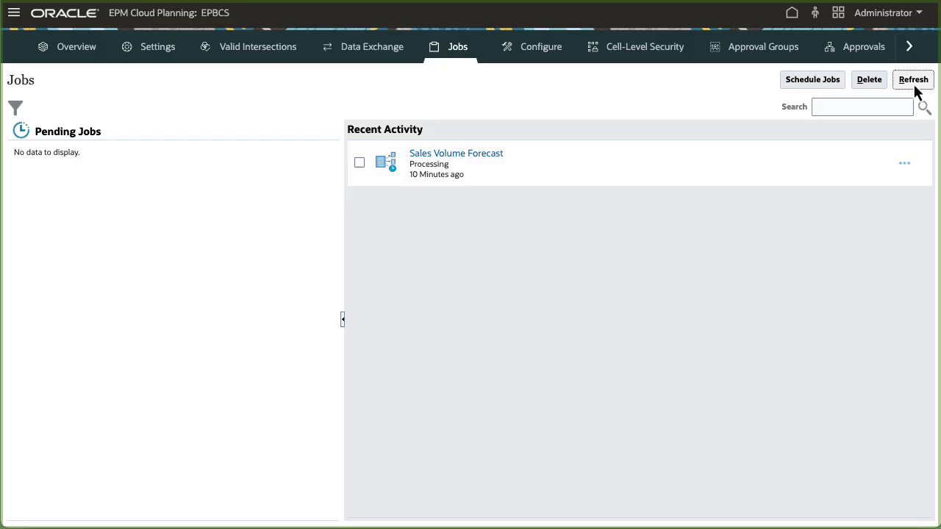
left_click(914, 82)
left_click(792, 14)
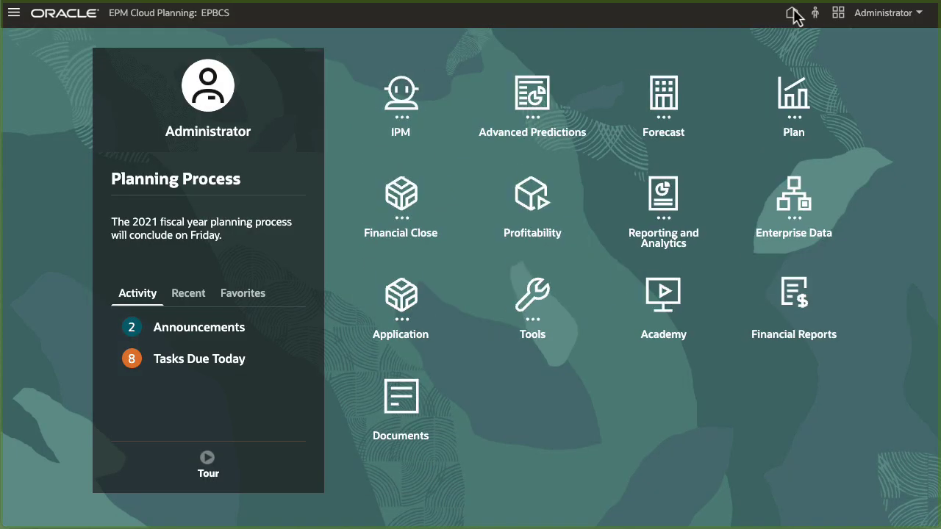
From IPM Configure, download the Sales Volume Forecast report as SalesVolumeForecast.zip
left_click(404, 120)
left_click(507, 200)
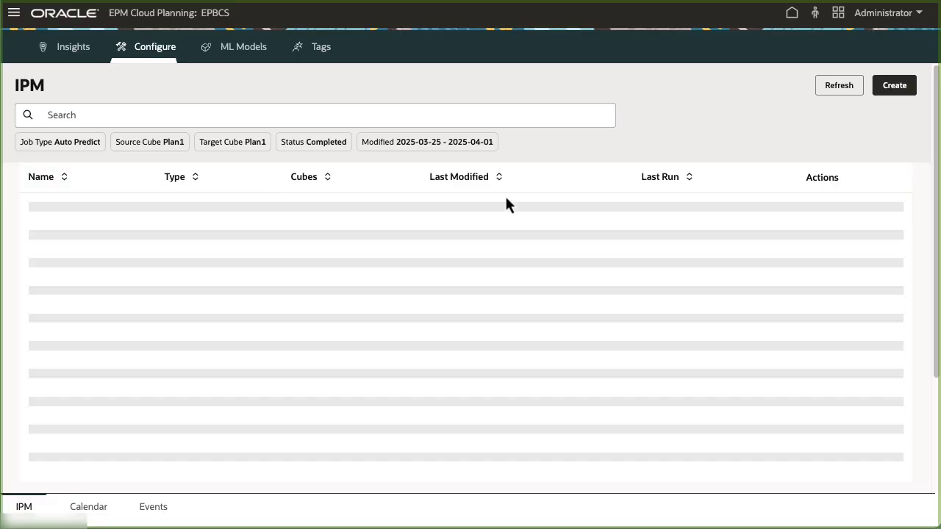
left_click(868, 241)
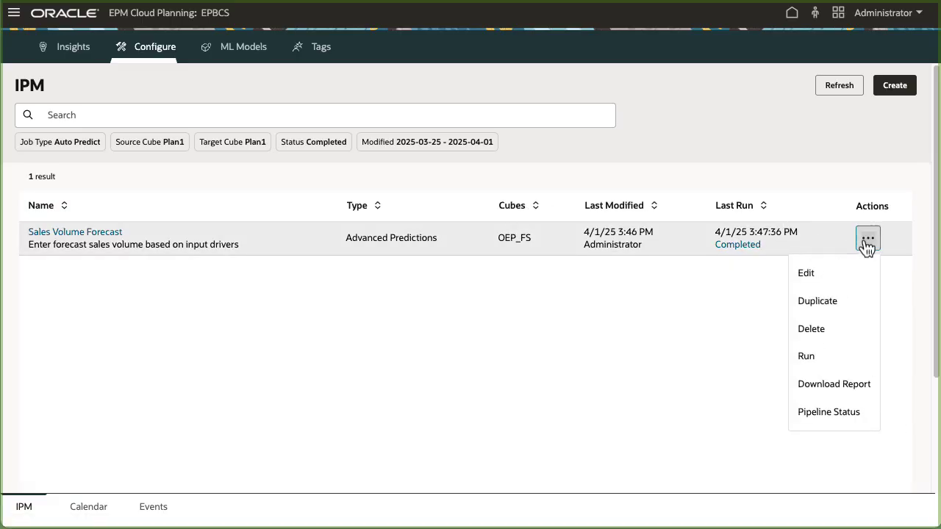
left_click(837, 383)
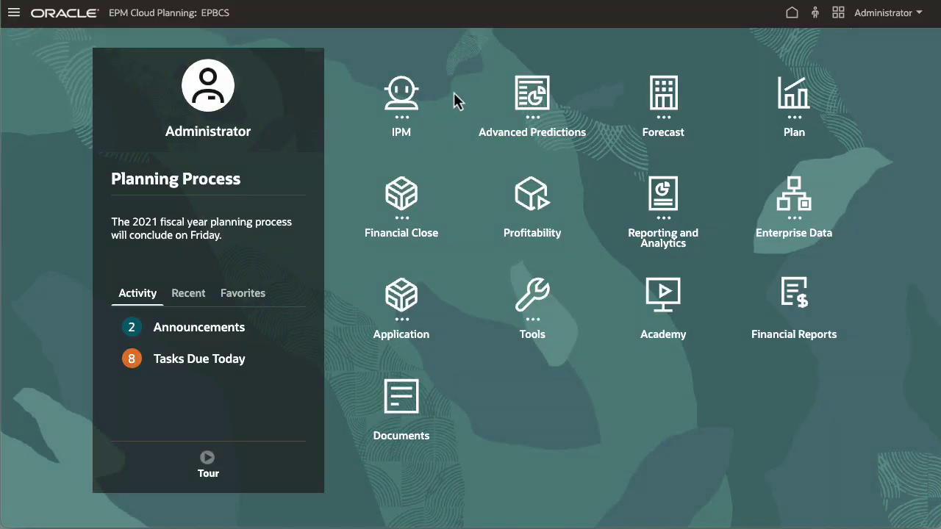
Open the Volume Prediction form in full and right-click Smart Phone 4 in's July value 1279
left_click(535, 103)
left_click(526, 192)
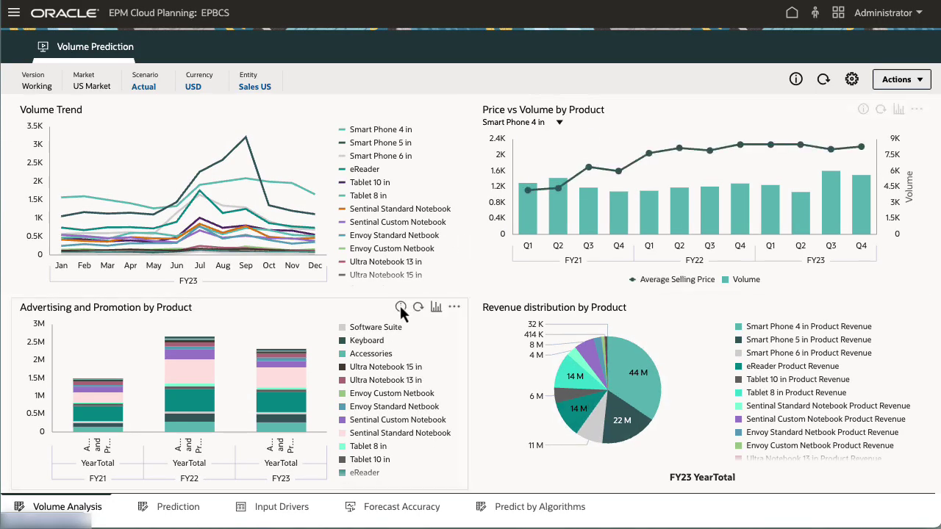
left_click(183, 512)
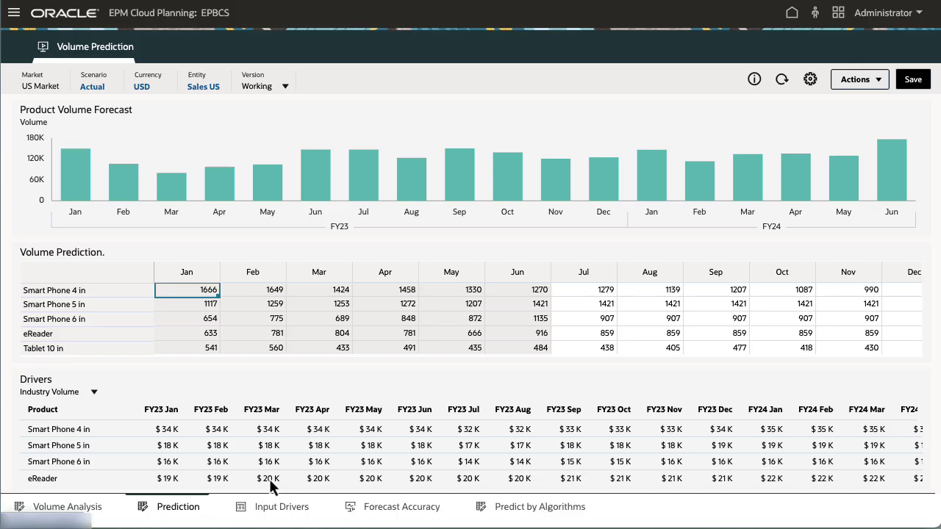
mouse_move(873, 269)
left_click(914, 252)
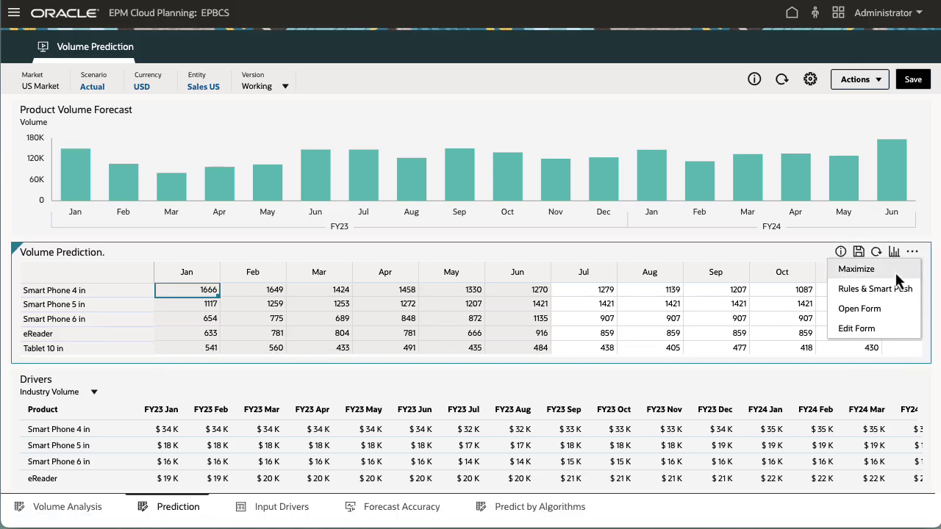
left_click(867, 309)
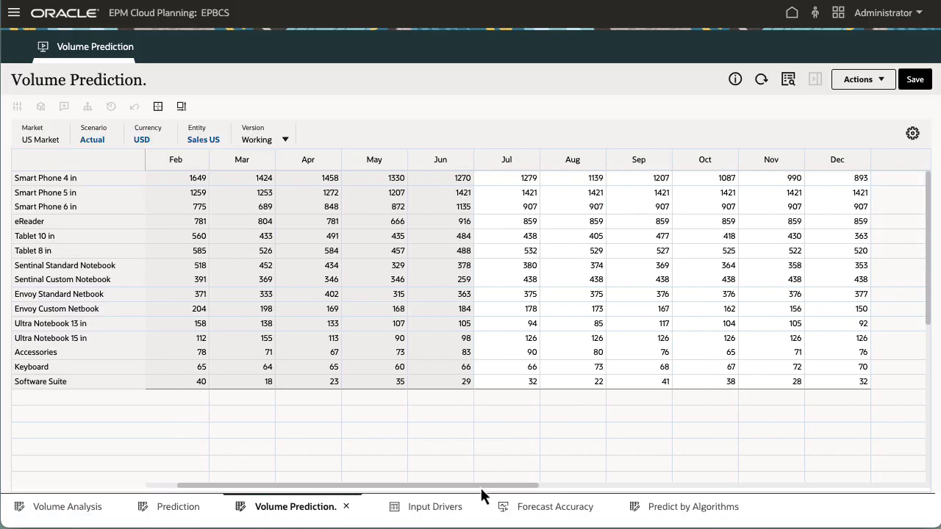
right_click(527, 182)
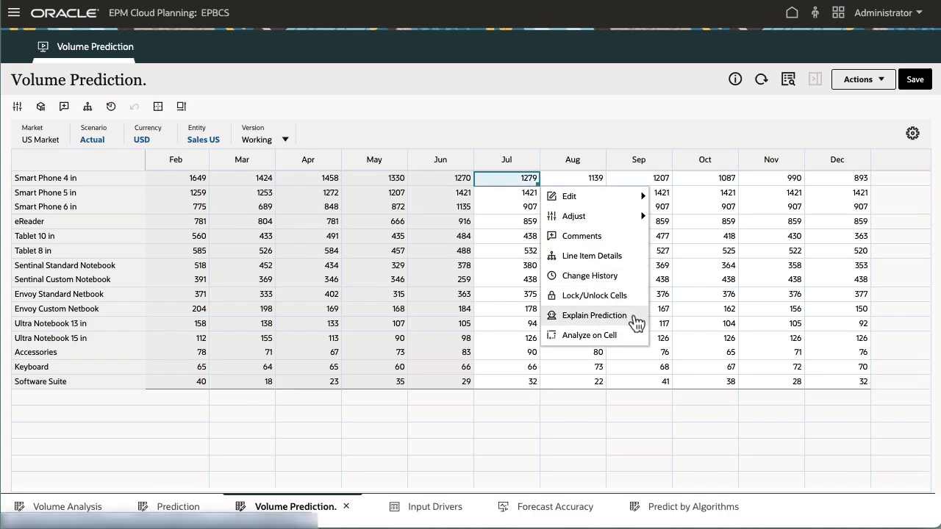
Show the enlarged Explainability analysis for July predictions of Smart Phone 4 in, Smart Phone 5 in and Tablet 10 in
left_click(594, 315)
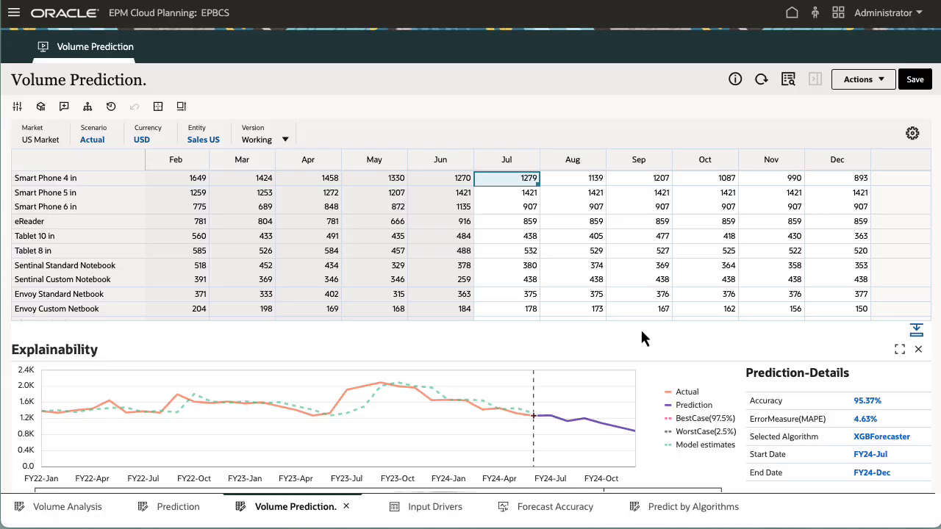
left_click(898, 349)
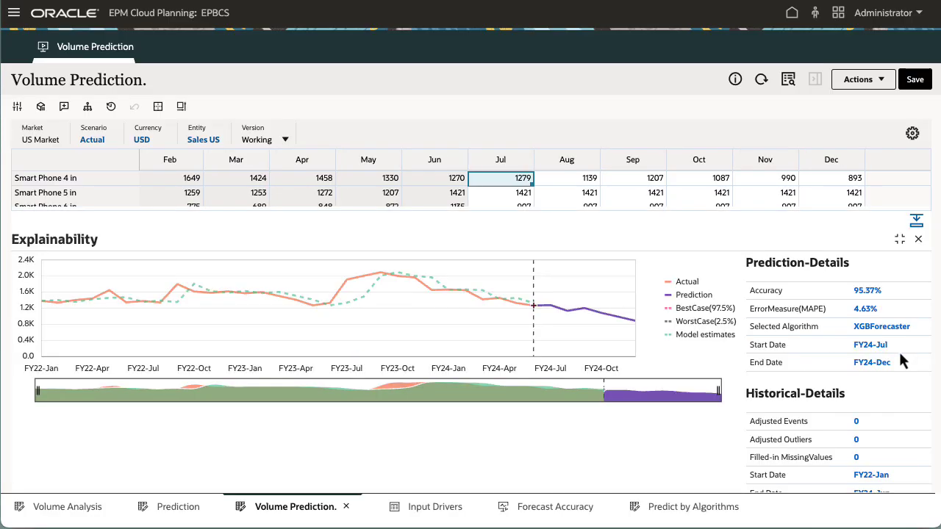
left_click(516, 190)
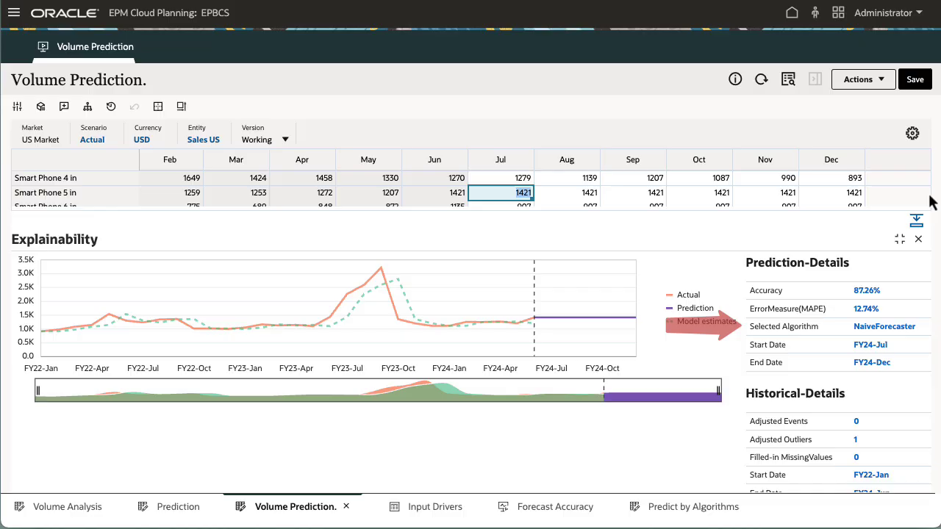
scroll(930, 202, "down", 3)
left_click(497, 195)
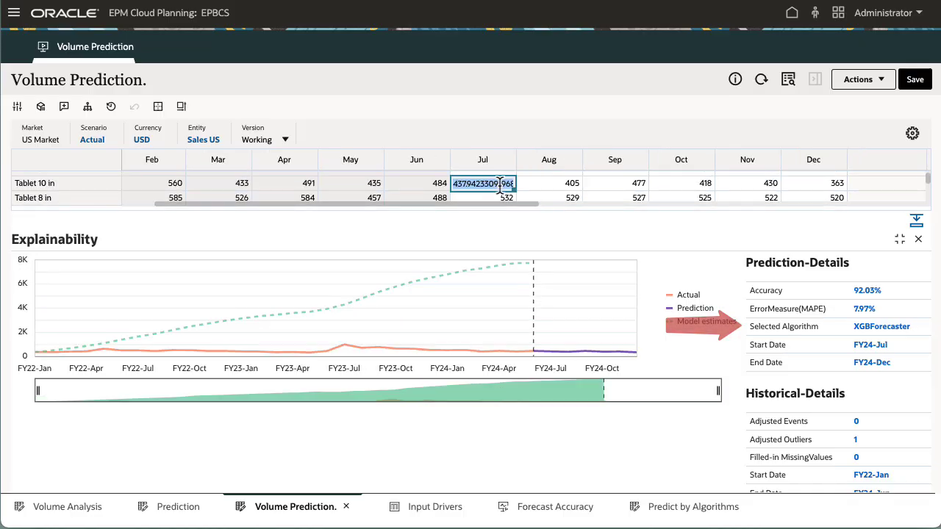
Compare July explanations for Sentinal Standard Notebook, Sentinal Custom Notebook and Envoy Custom Netbook, then view Forecast Driver Inputs
scroll(495, 194, "down", 3)
left_click(502, 184)
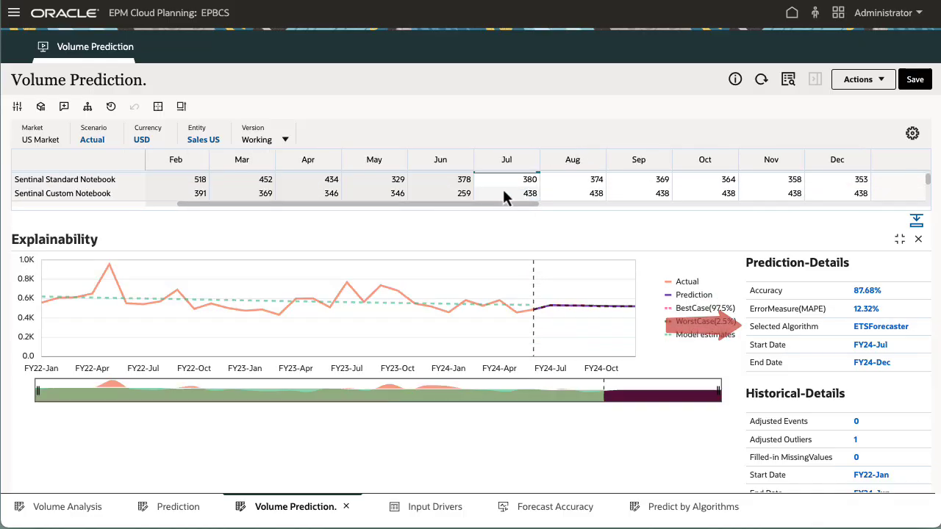
left_click(503, 191)
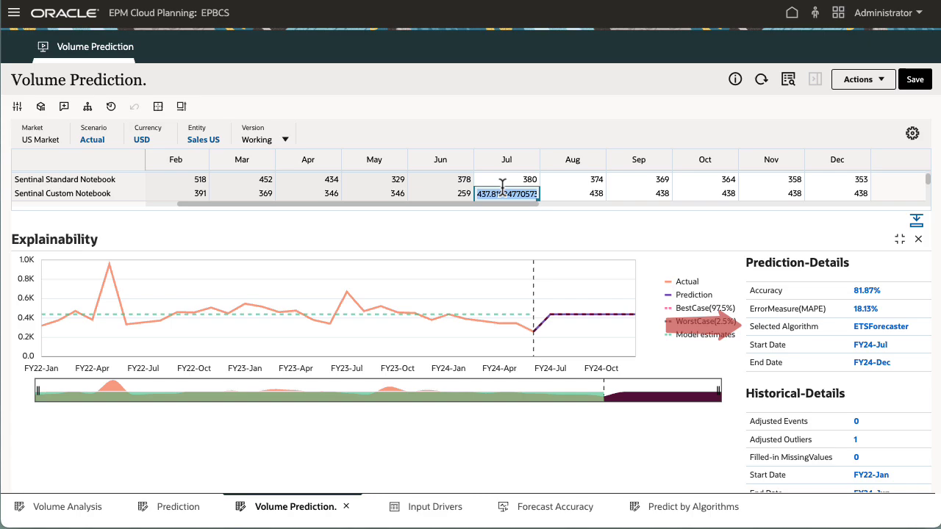
scroll(503, 191, "down", 2)
left_click(506, 199)
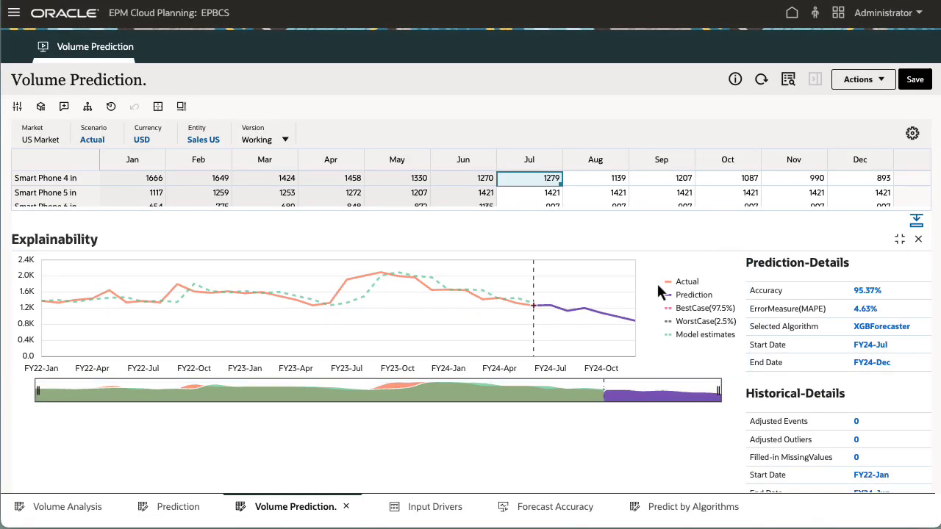
left_click(443, 518)
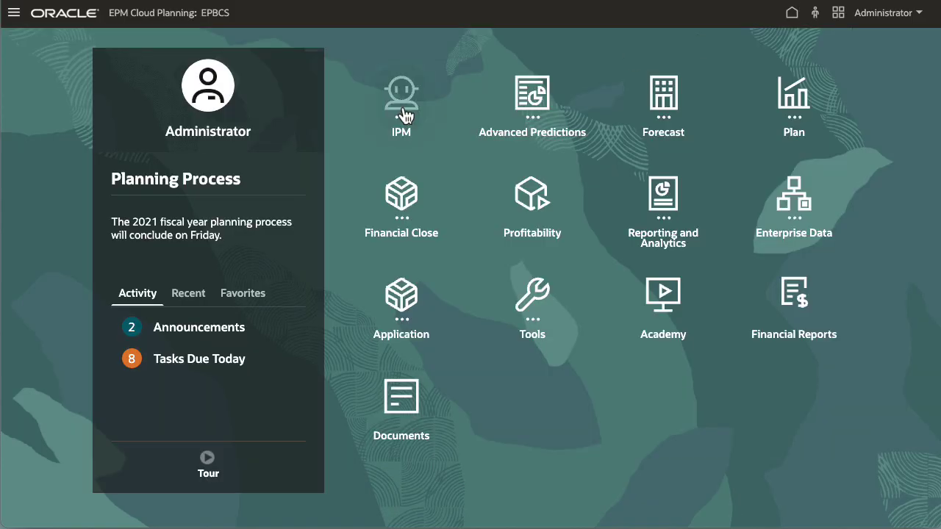
From IPM Configure, duplicate the Sales Volume Forecast job
left_click(405, 114)
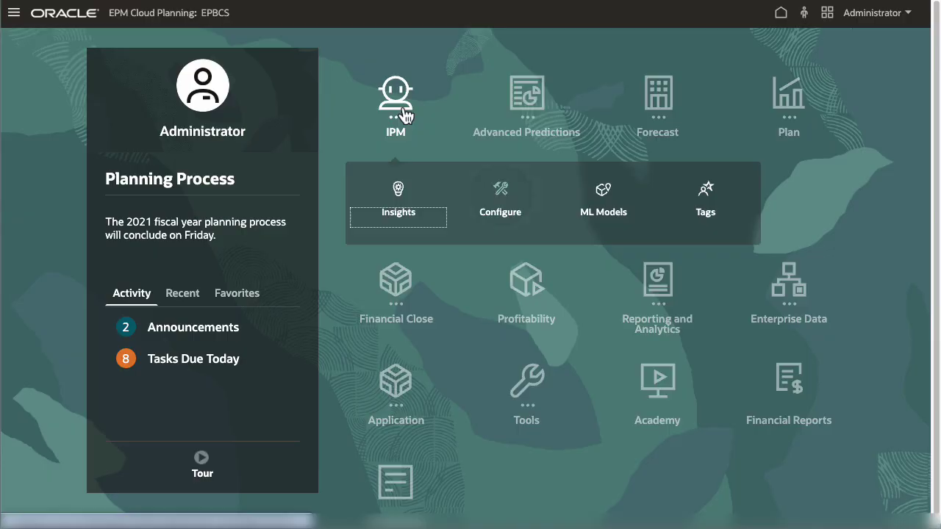
left_click(500, 193)
left_click(868, 239)
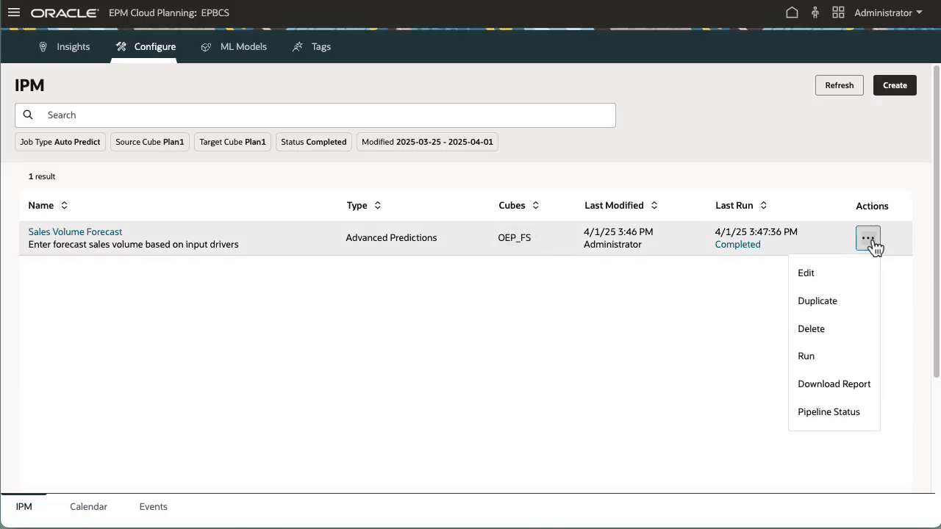
left_click(838, 302)
Edit 'Sales Volume Forecast - Copy' and jump to its step 6 Model Settings
left_click(861, 278)
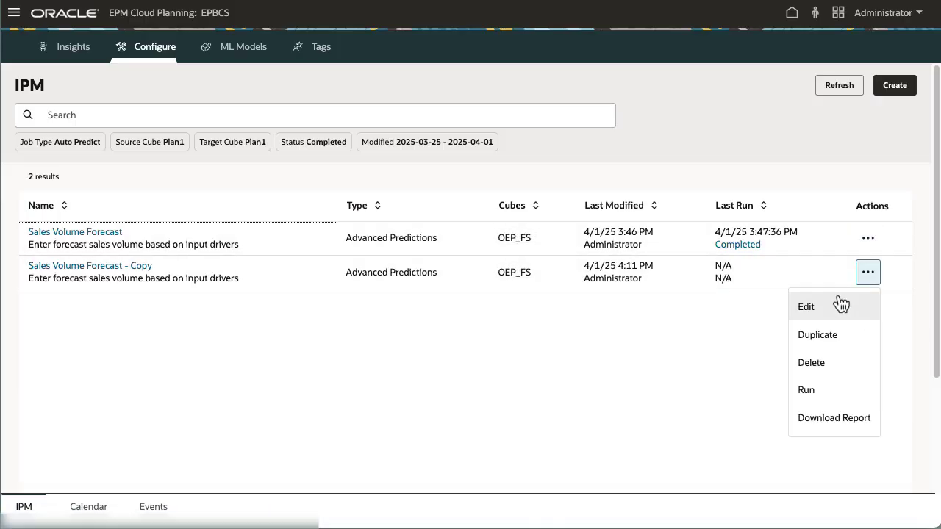
left_click(835, 302)
left_click(419, 267)
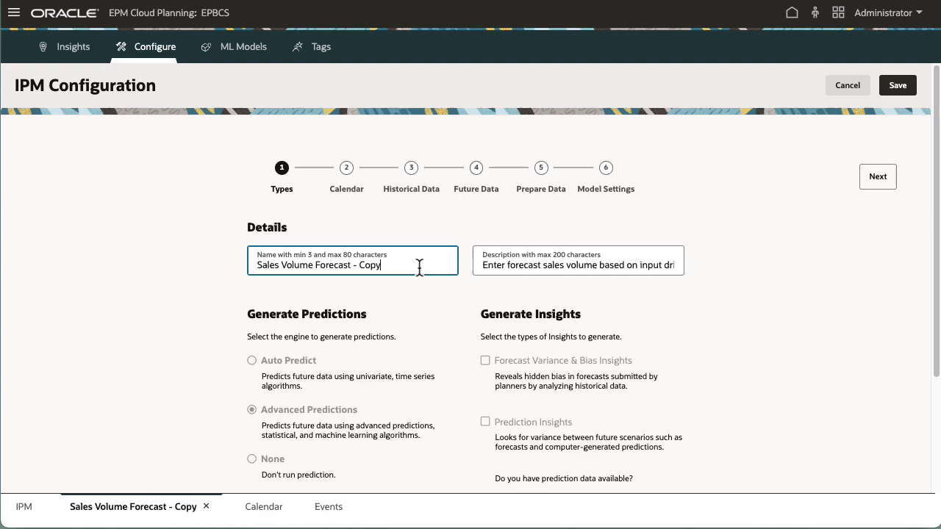
left_click(597, 176)
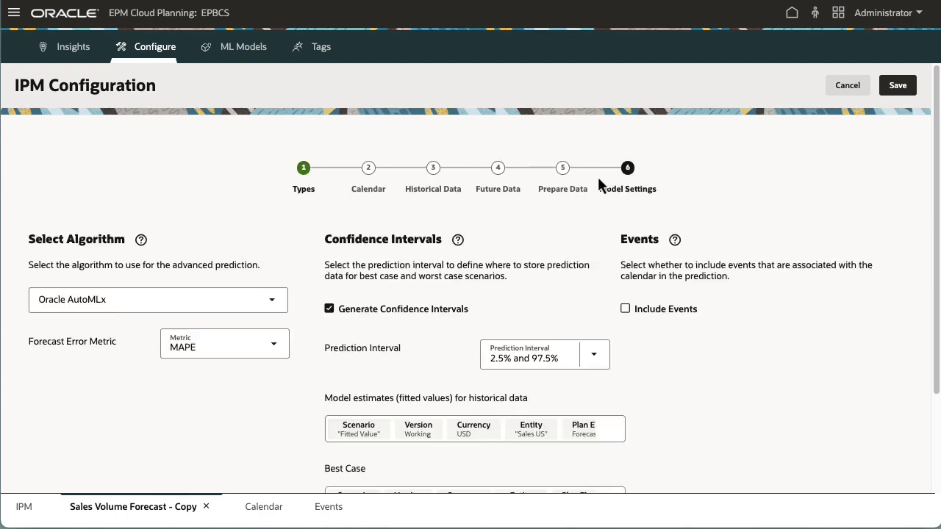